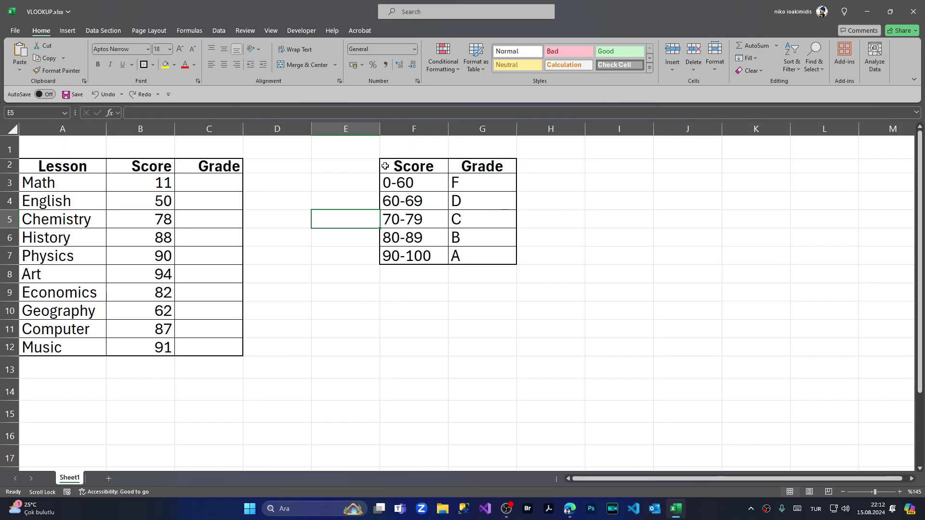
Step: Insert a blank column between the Score and Grade columns of the grading scale table
click(474, 128)
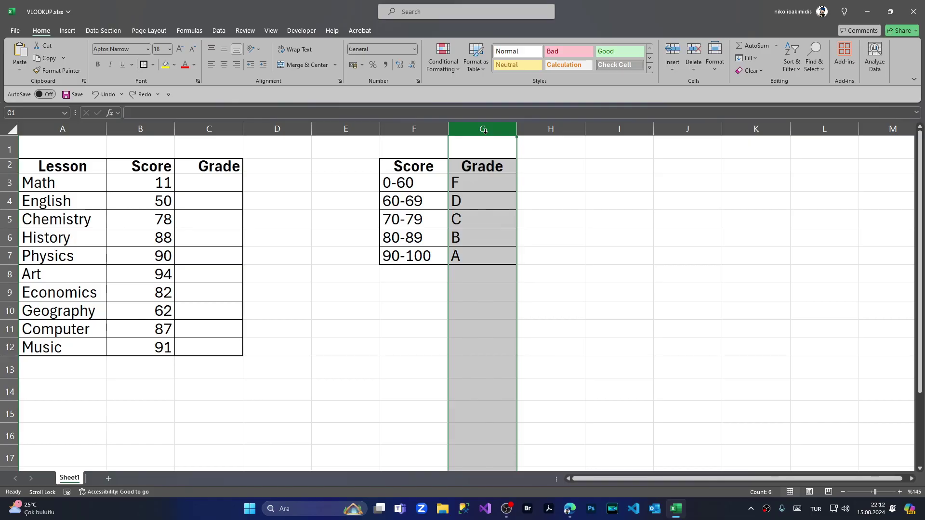
right_click(484, 131)
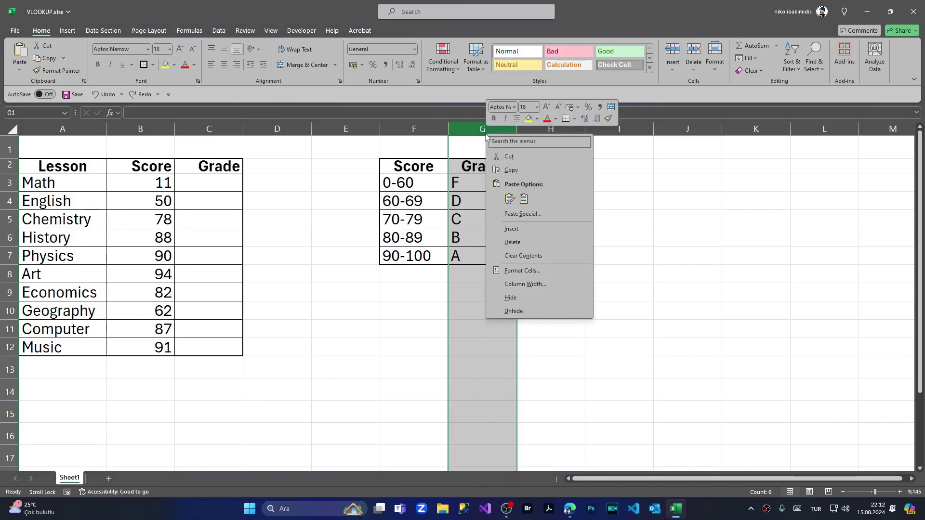
click(514, 227)
Step: Enter 0 in G3 and Flash Fill the lower bound of each score range down the new column
click(478, 184)
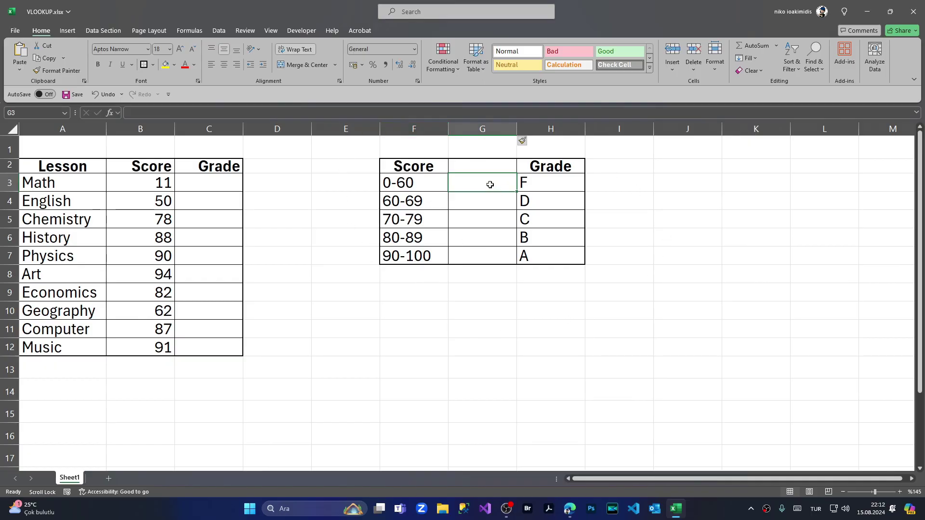
text(0)
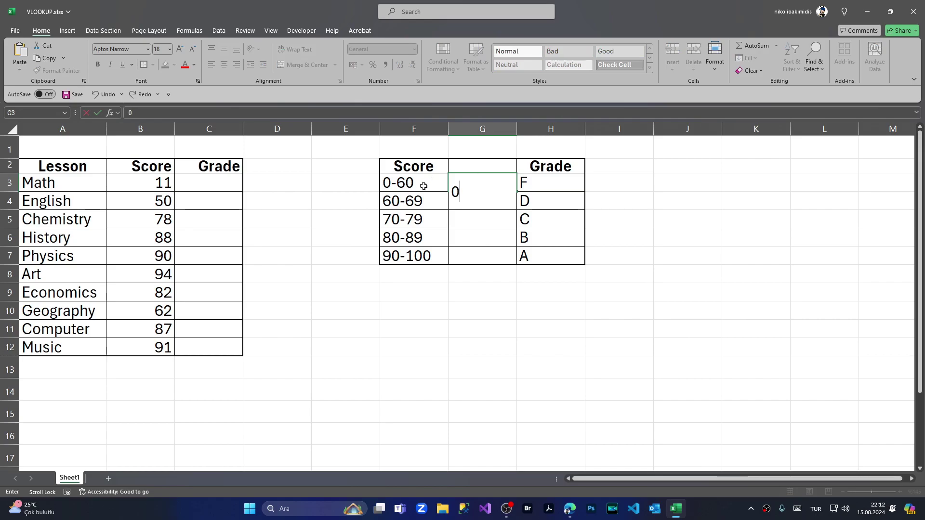
key(Return)
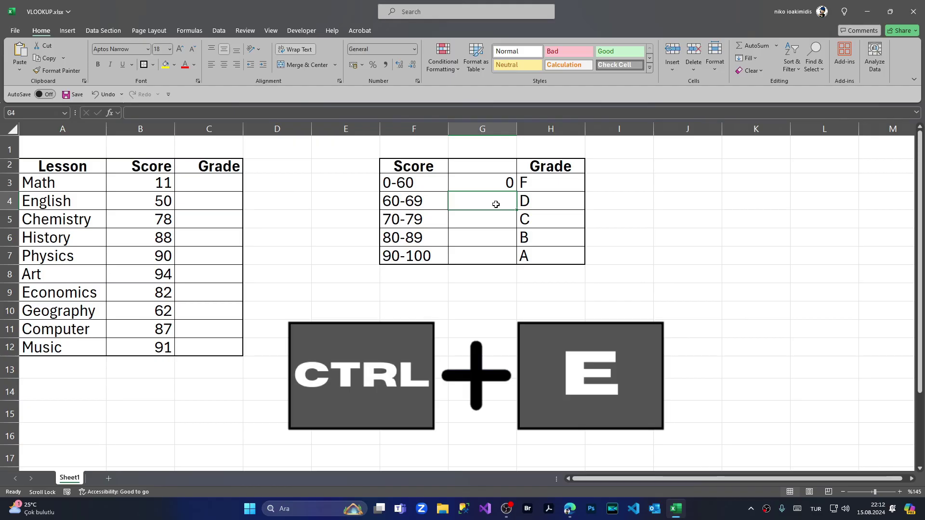
key(ctrl+e)
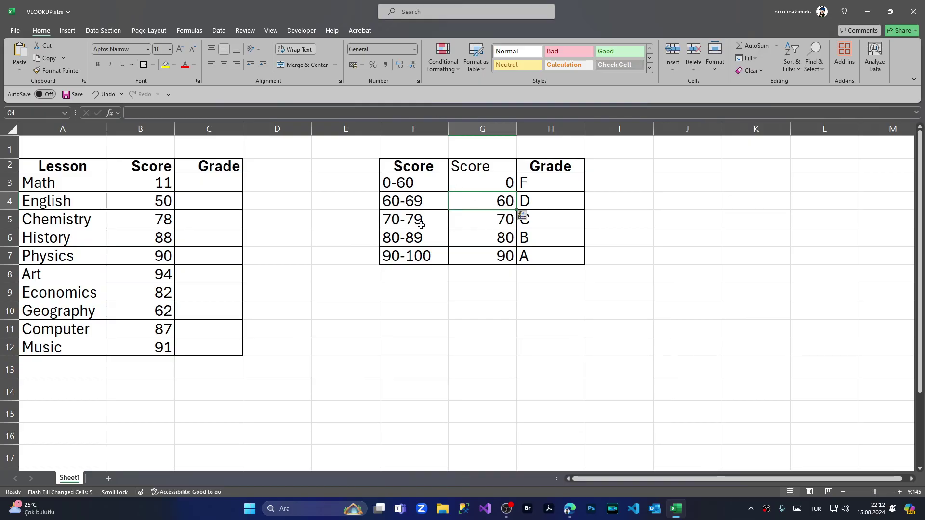
click(462, 343)
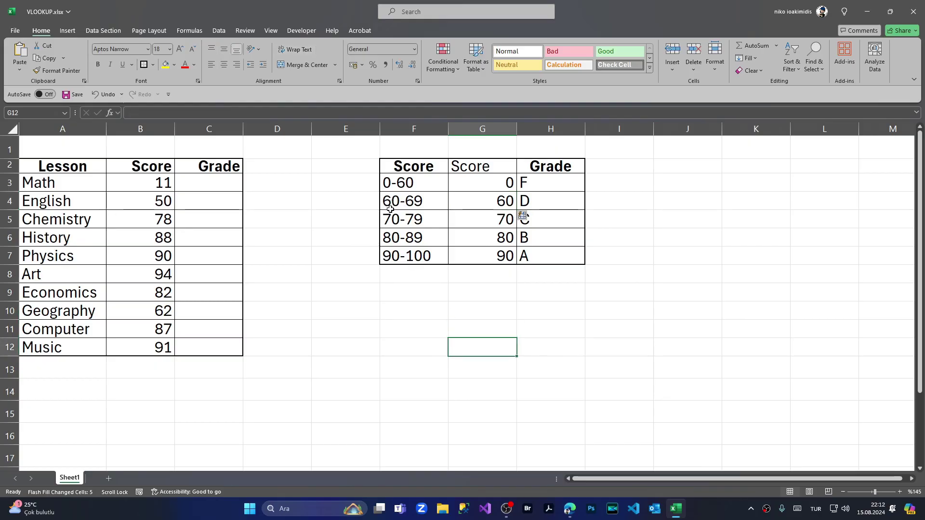
Step: Enter the formula =VLOOKUP(B3;G3:H7;2) in C3 to look up the grade for Math
click(201, 181)
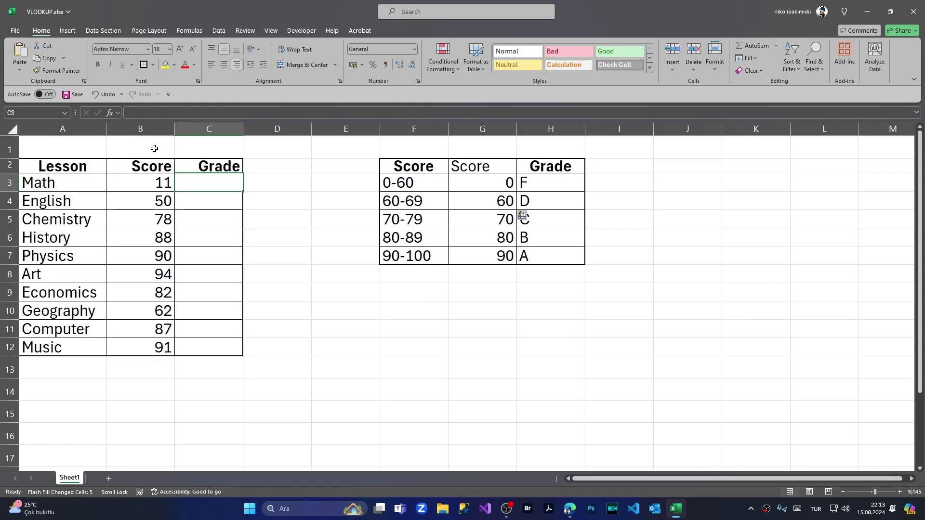
click(143, 113)
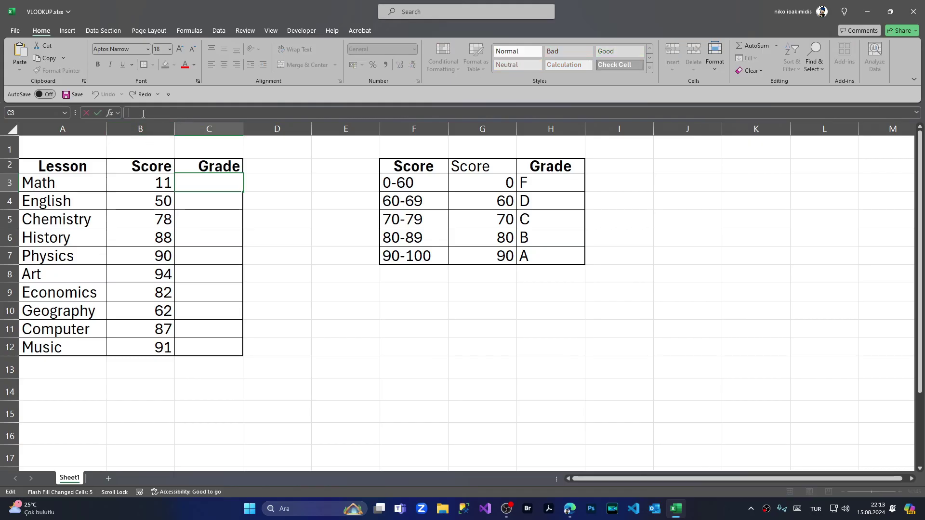
text(=)
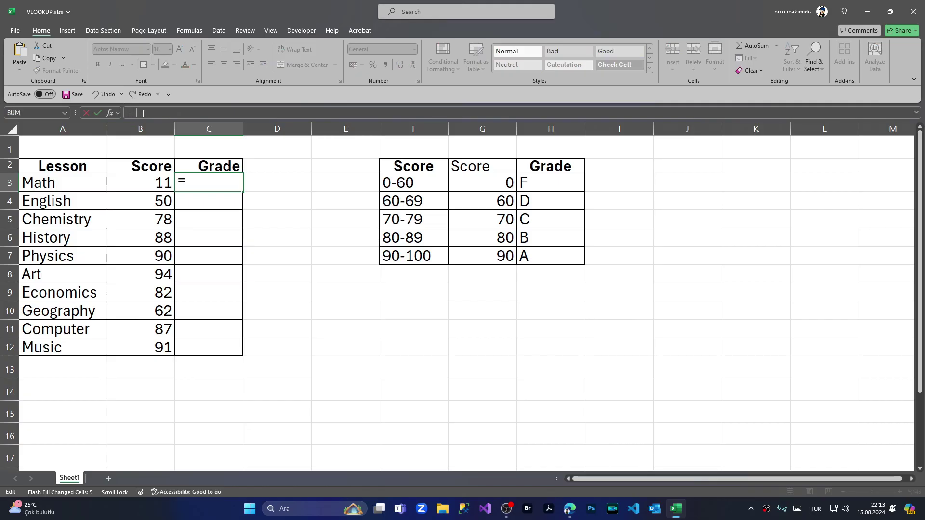
text(VLOOK)
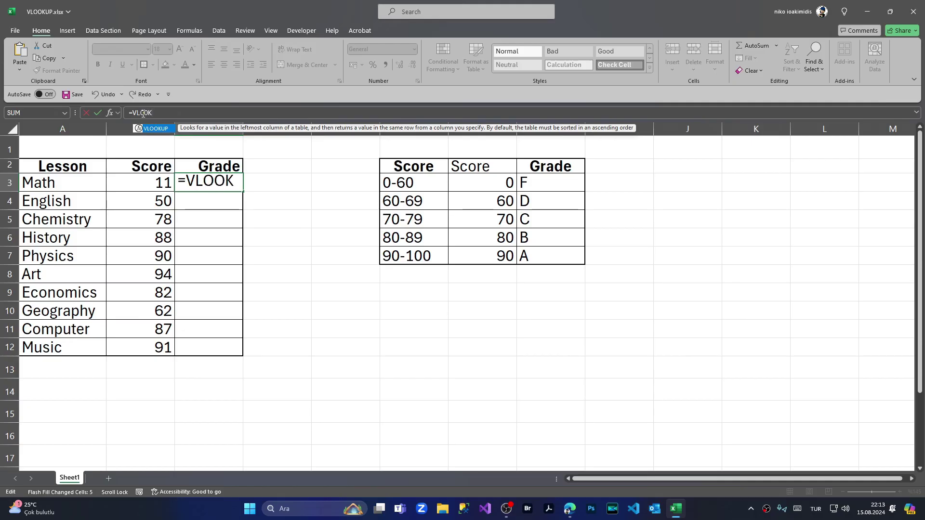
text(UP()
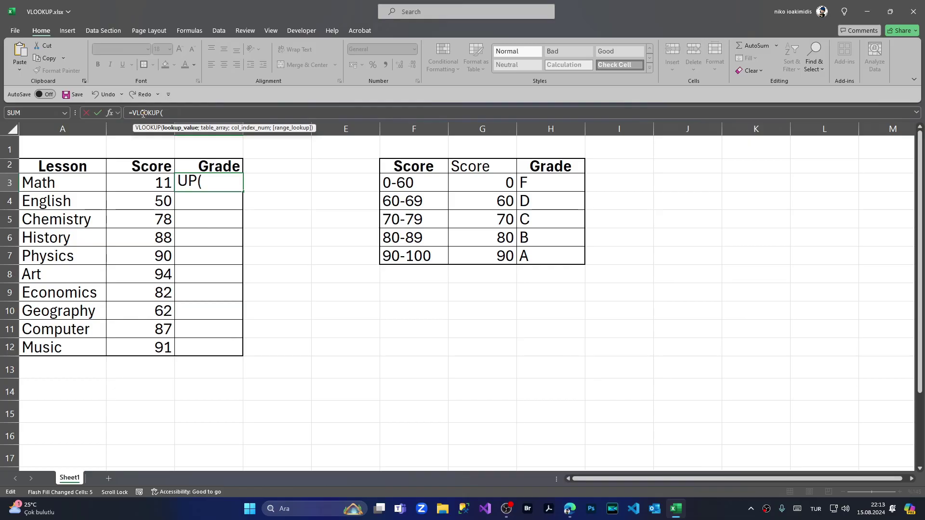
click(140, 182)
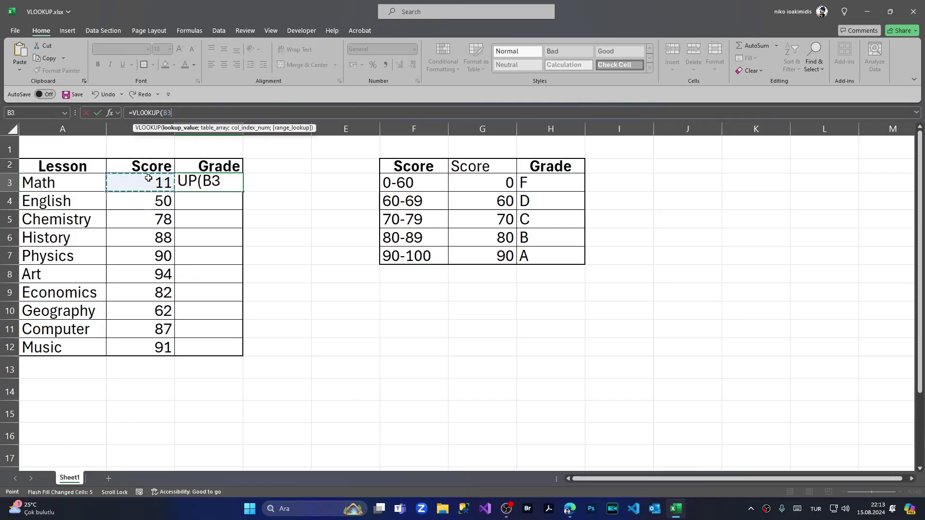
text(;)
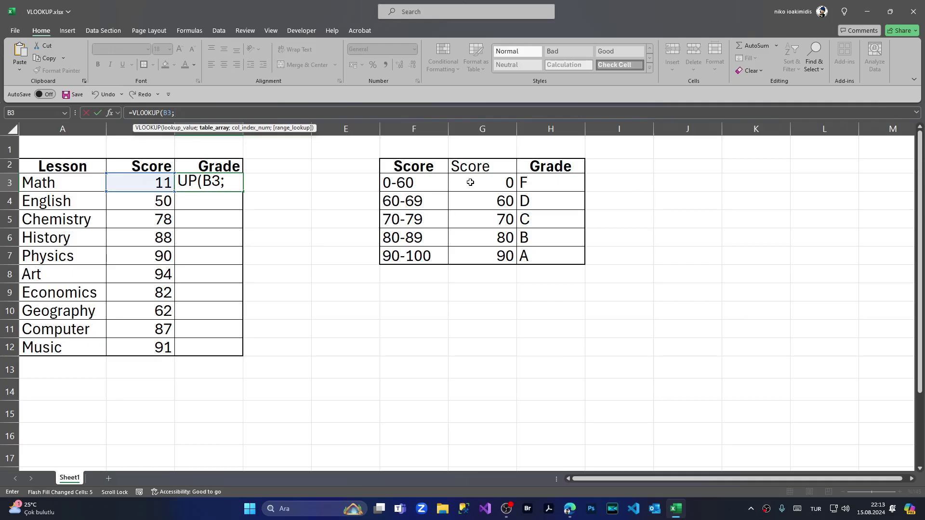
drag(470, 183, 543, 253)
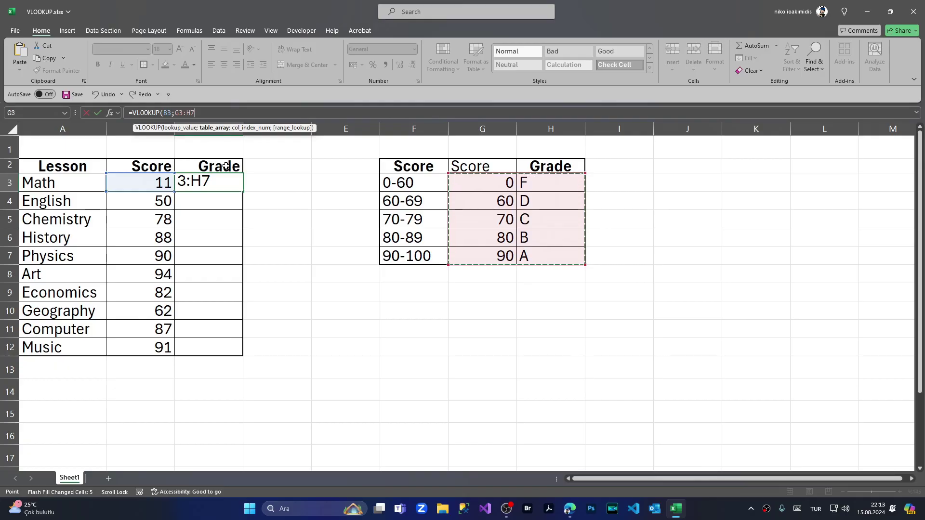
text(ü;)
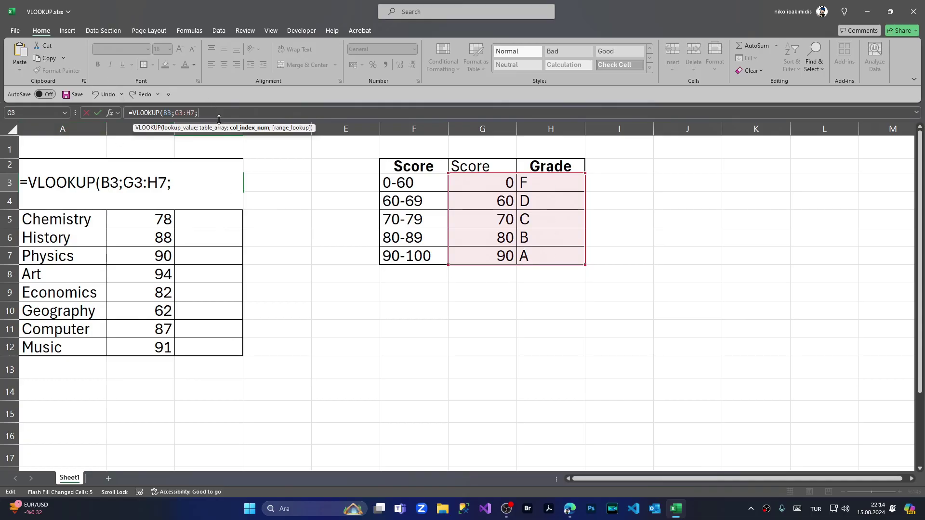
text(2))
key(Return)
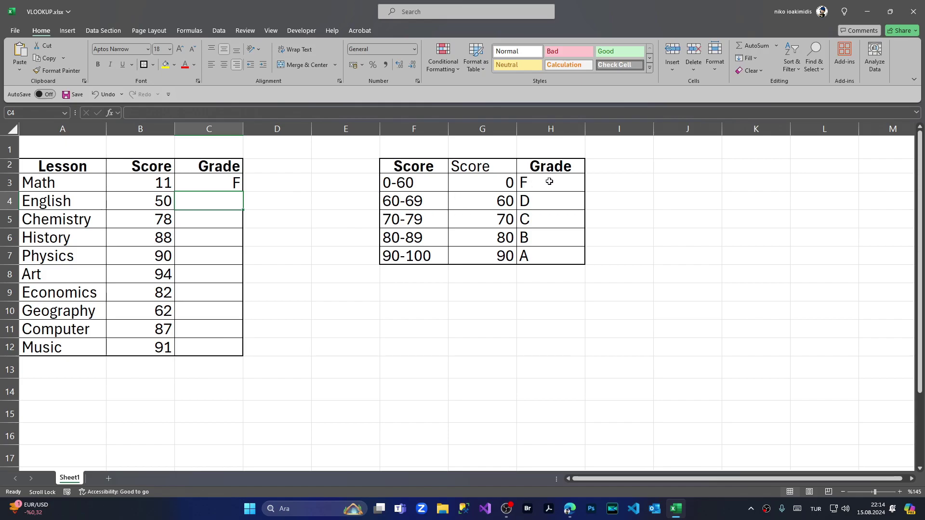
Step: Fill the VLOOKUP formula from C3 down the Grade column through the Music row
click(219, 183)
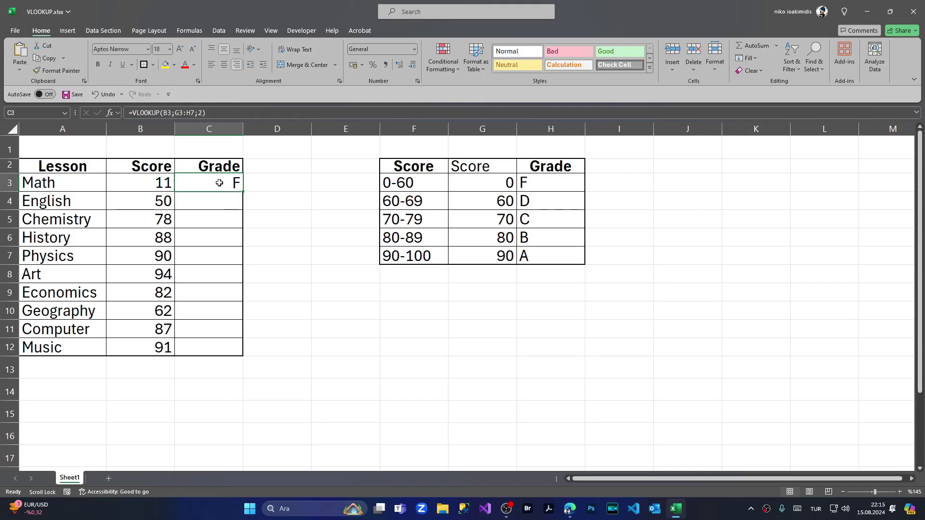
double_click(243, 192)
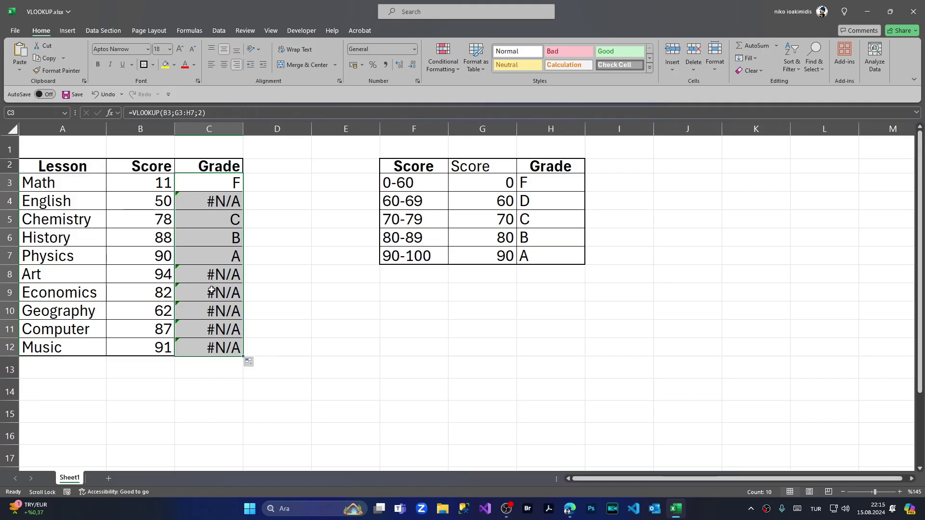
Step: Make the table range in C3's VLOOKUP formula absolute as $G$3:$H$7
click(175, 113)
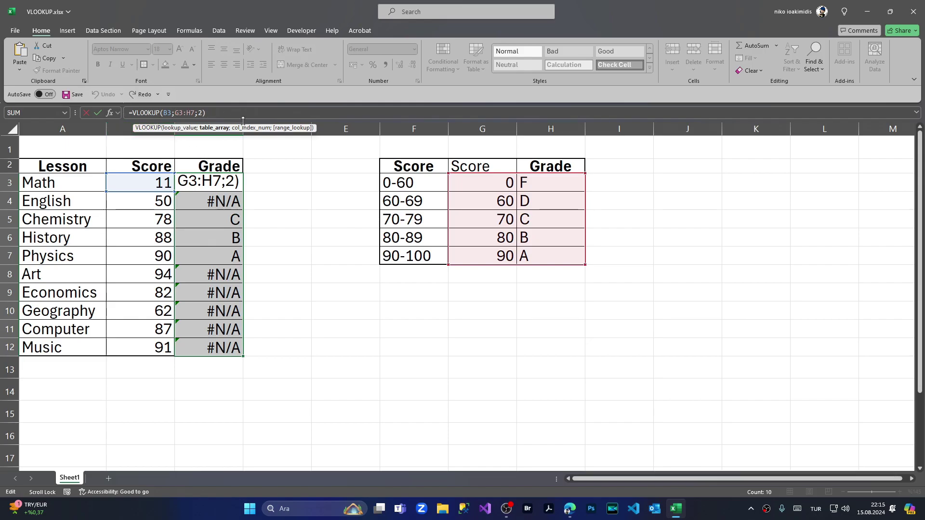
key(F4)
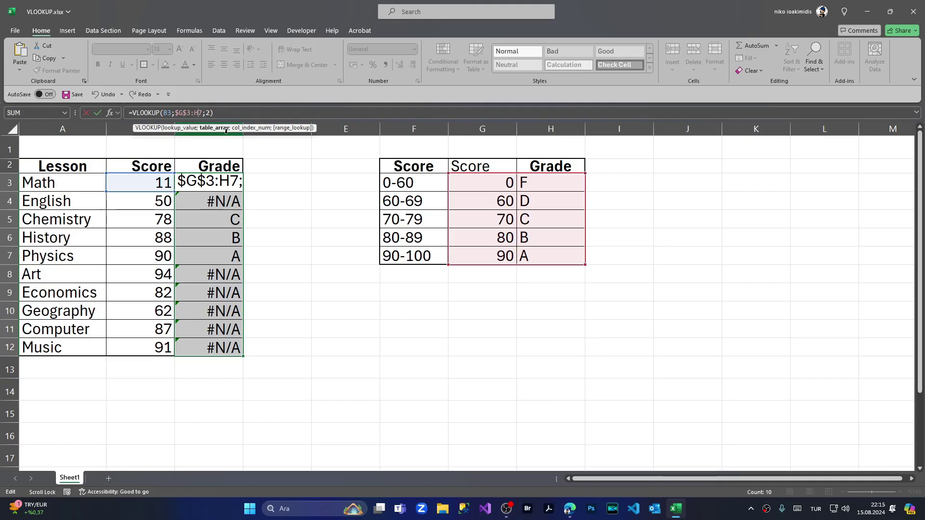
key(F4)
key(F4)
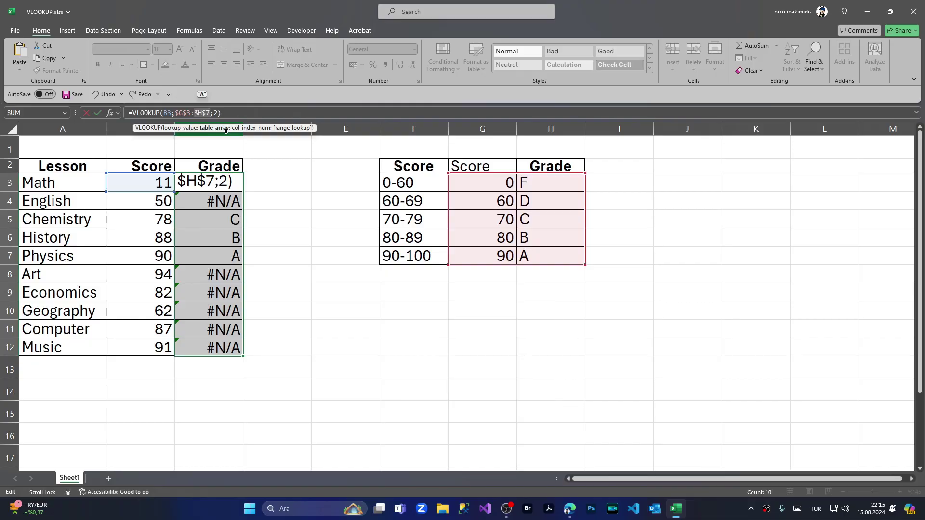
key(Return)
click(277, 274)
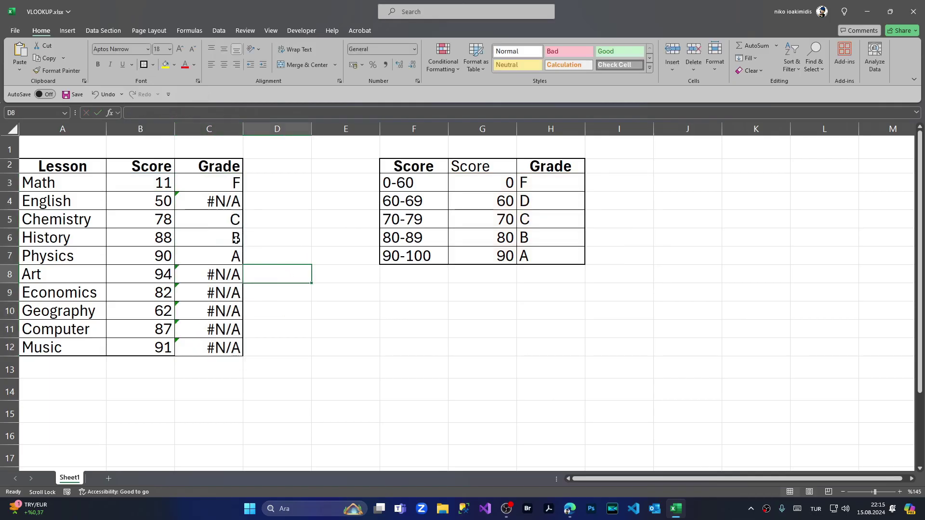
Step: Clear the grades in C4:C12 and refill them with the absolute-range formula from C3
drag(202, 198, 208, 346)
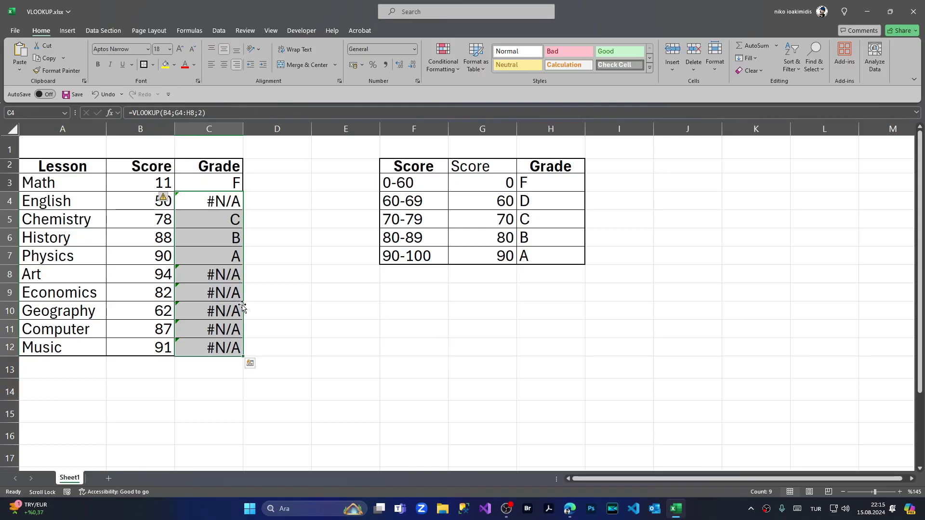
key(Delete)
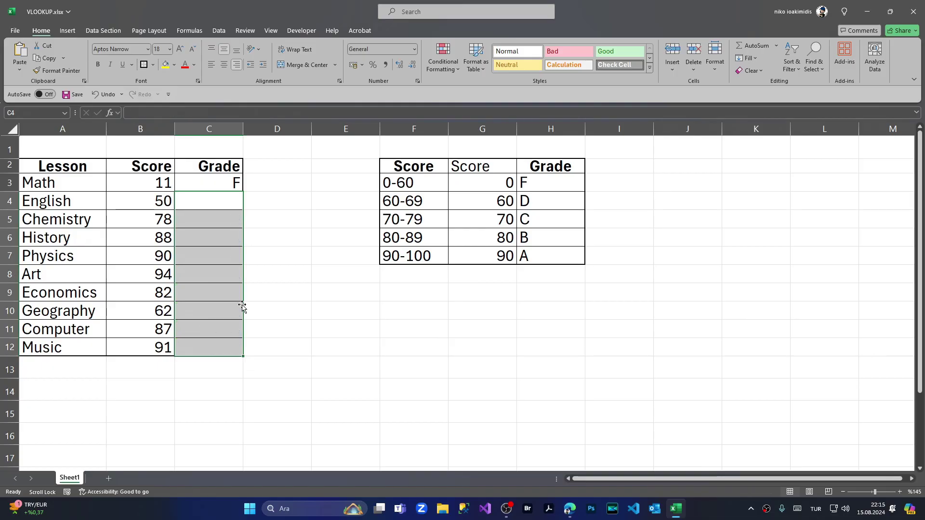
click(225, 180)
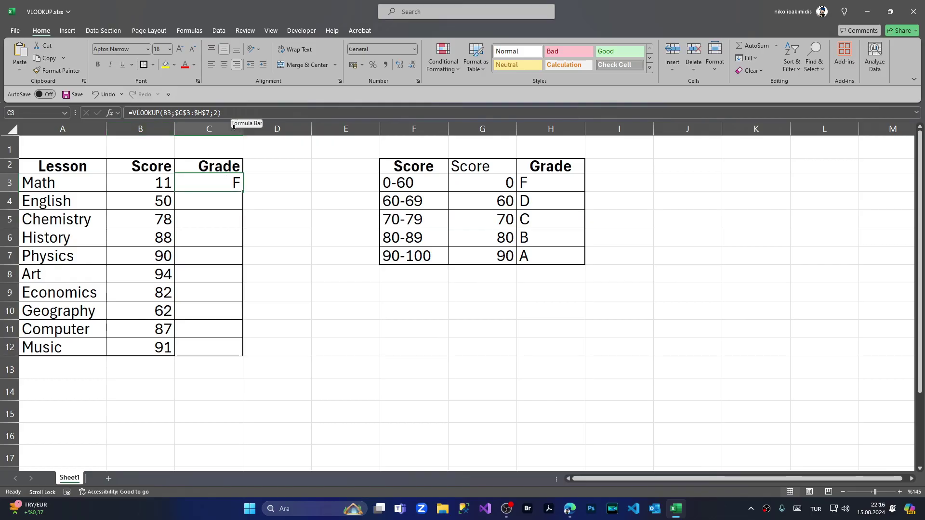
double_click(243, 193)
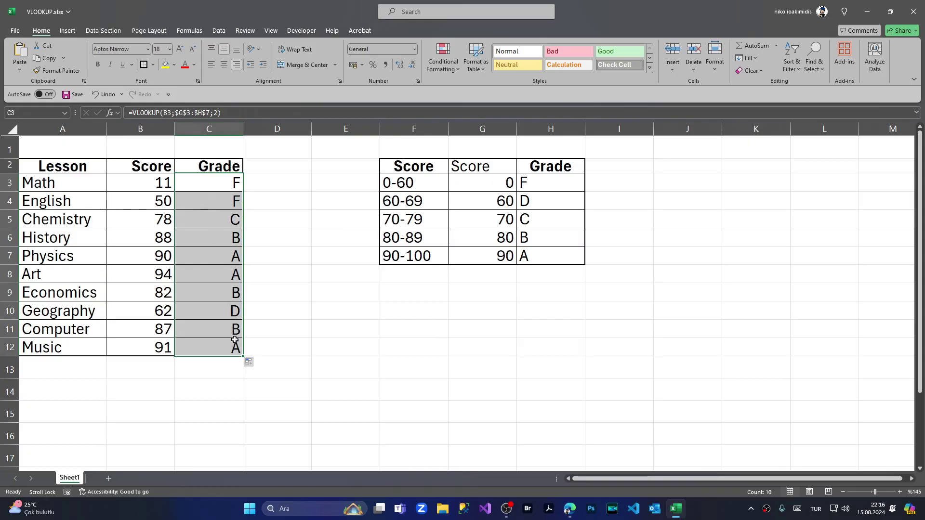
scroll(259, 315, down, 1)
scroll(258, 315, up, 1)
click(231, 237)
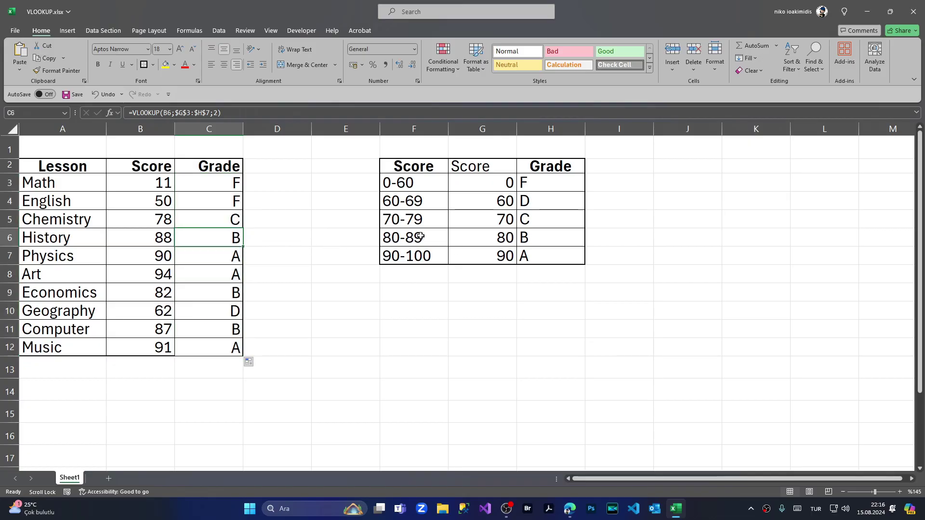
click(292, 275)
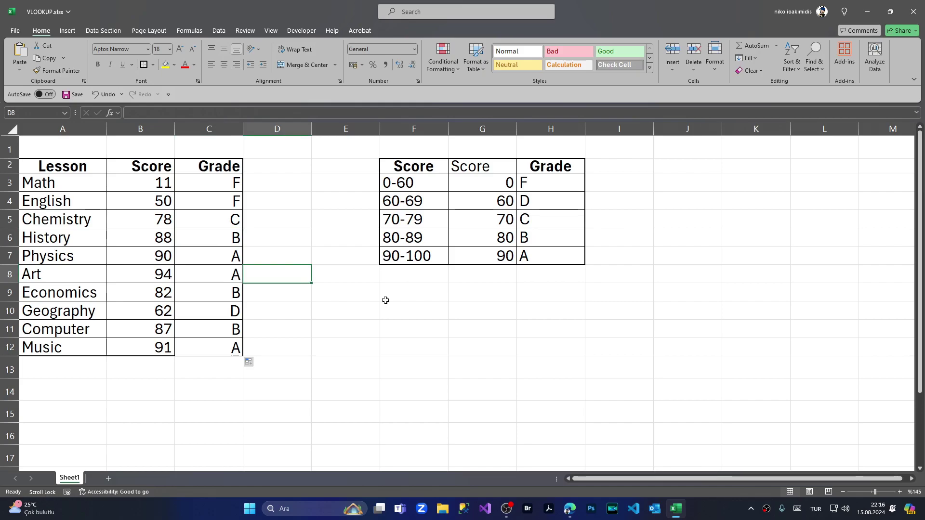